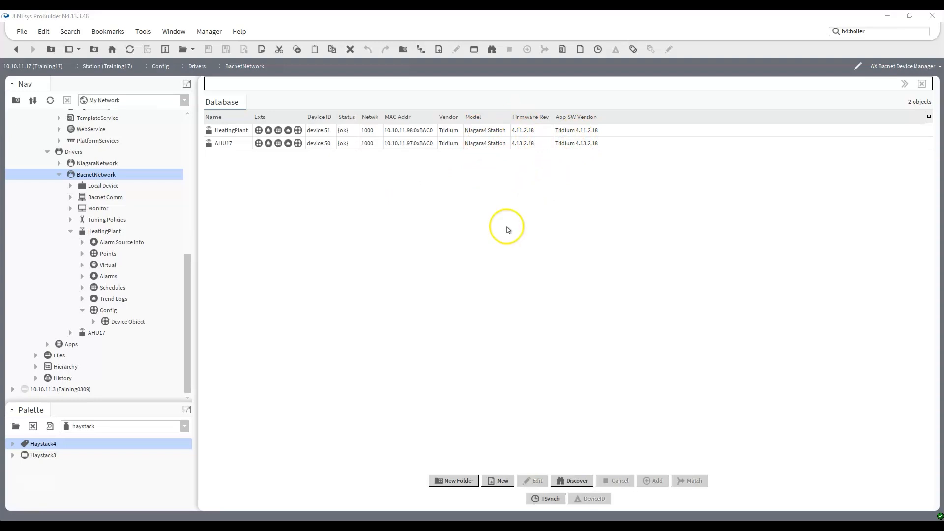
Open the AX Slot Sheet of BacnetNetwork and examine the name slots of the HeatingPlant and AHU17 devices
left_click(82, 310)
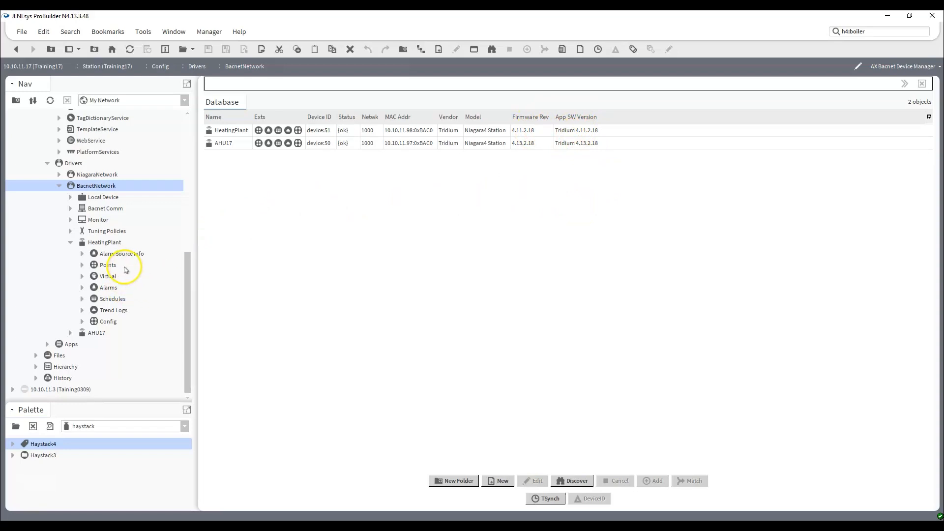
right_click(93, 188)
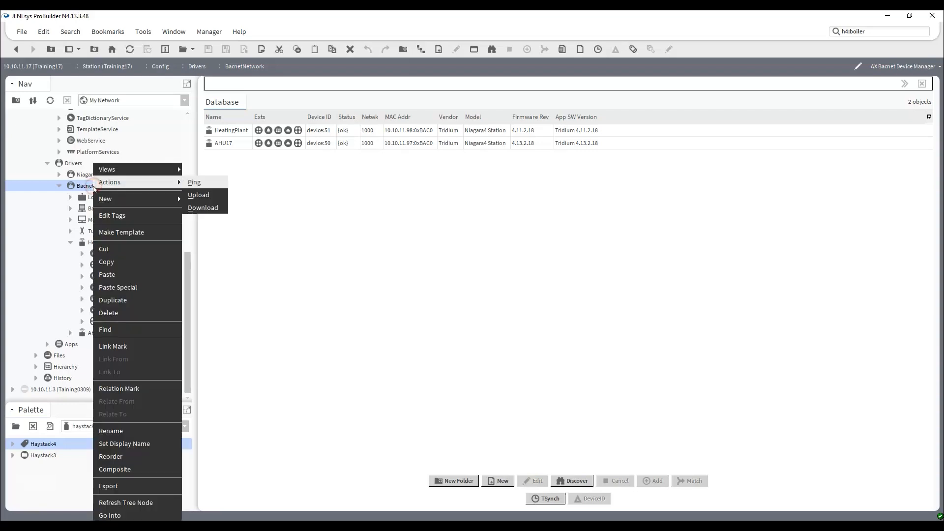
left_click(130, 174)
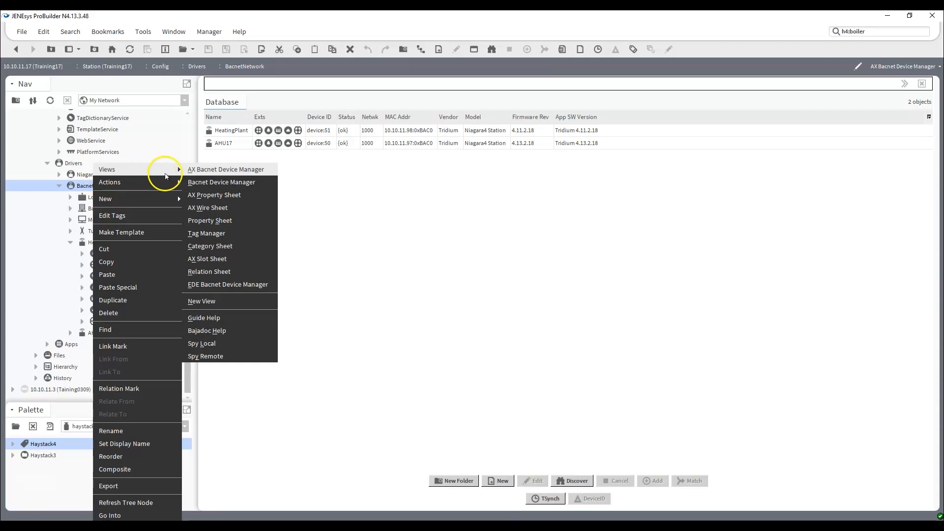
left_click(224, 259)
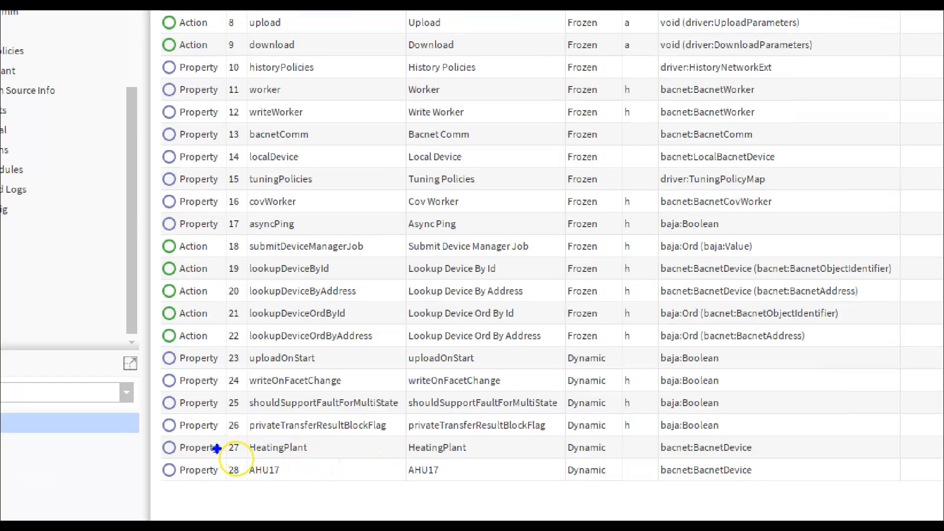
left_click_drag(217, 449, 101, 451)
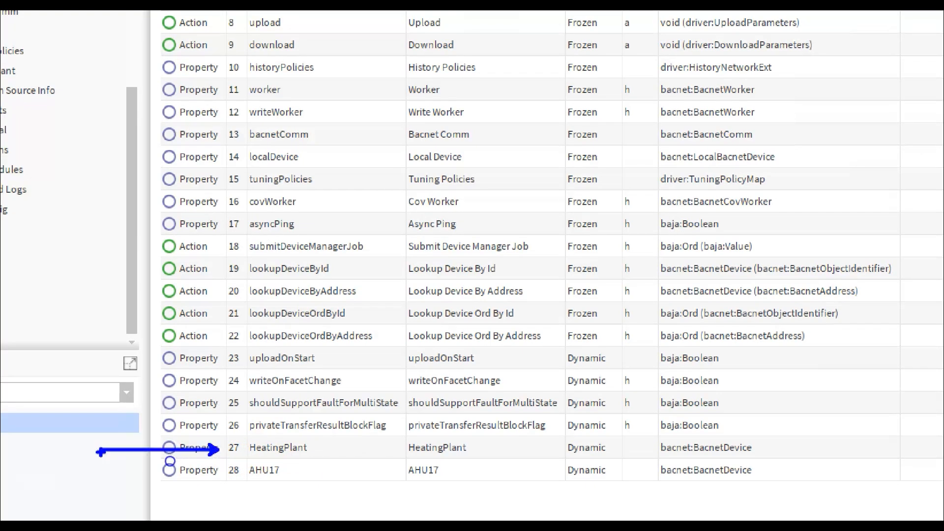
mouse_move(217, 471)
left_mouse_down()
mouse_move(84, 473)
mouse_move(100, 471)
left_mouse_up()
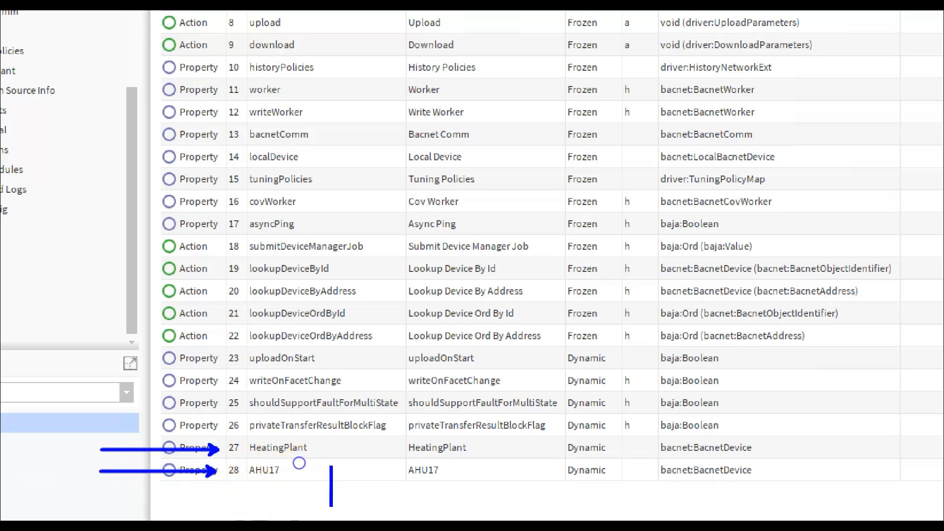
type("name")
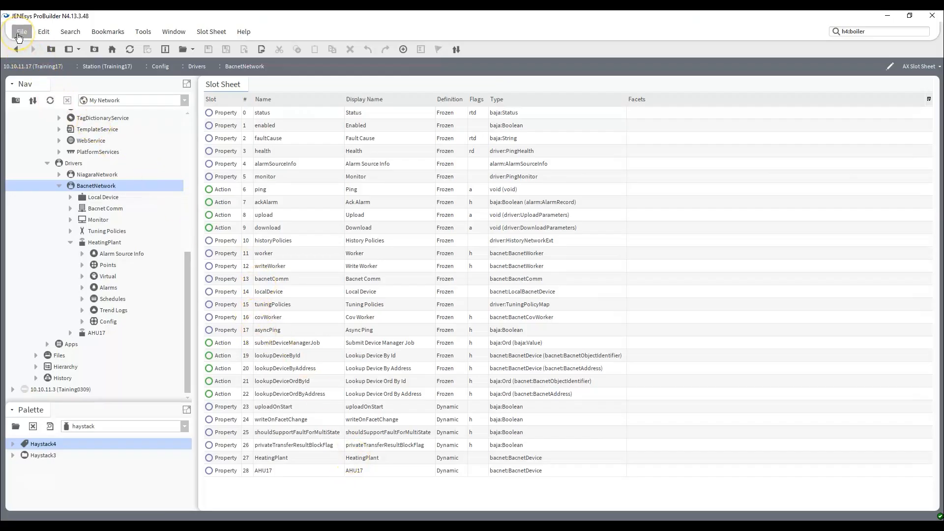
Run a BQL query in Config for type bacnet BacnetDevice, with the name column displayed as "Controller Name"
left_click(18, 33)
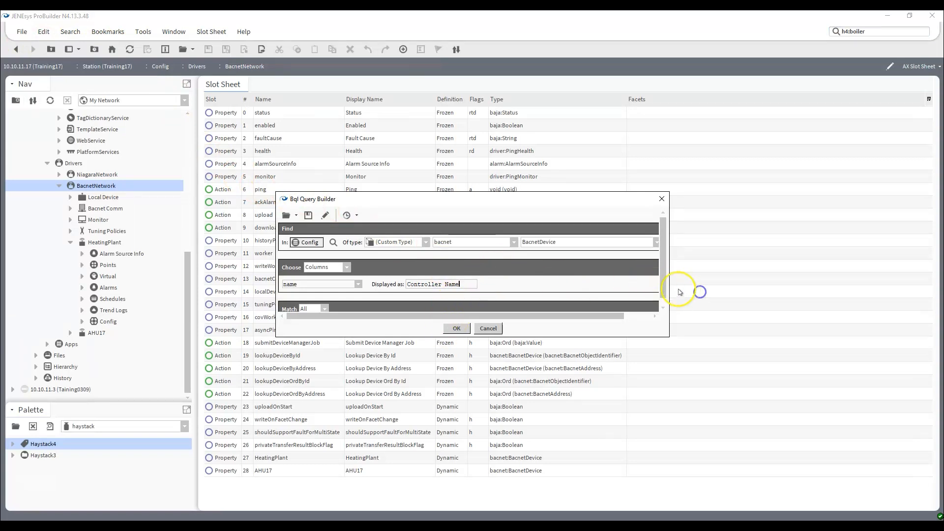
left_click_drag(670, 301, 840, 331)
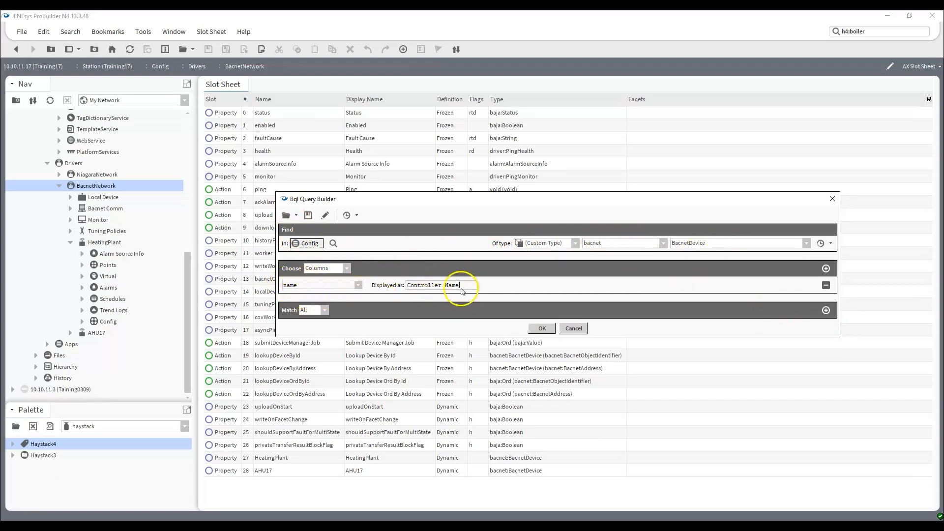
left_click(542, 328)
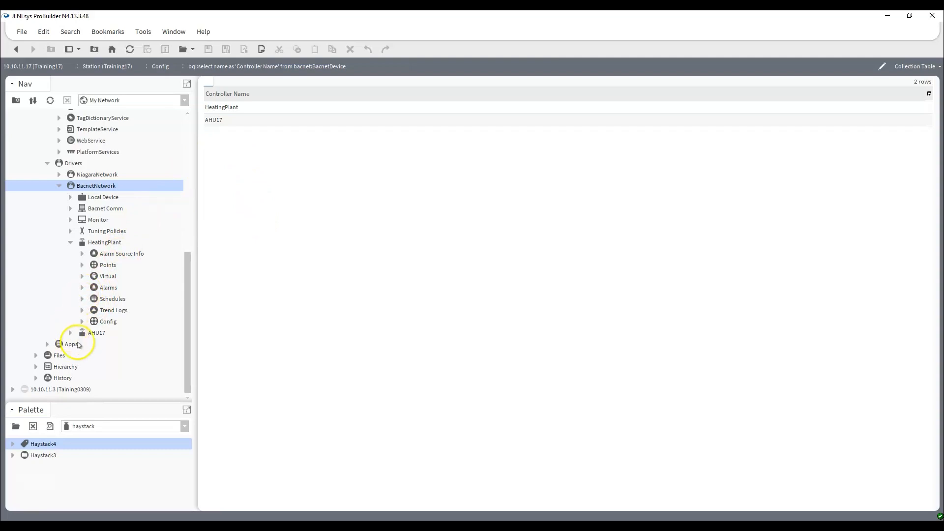
Open the AX Property Sheet of HeatingPlant's Config and expand the Device Object to examine its properties
left_click(107, 322)
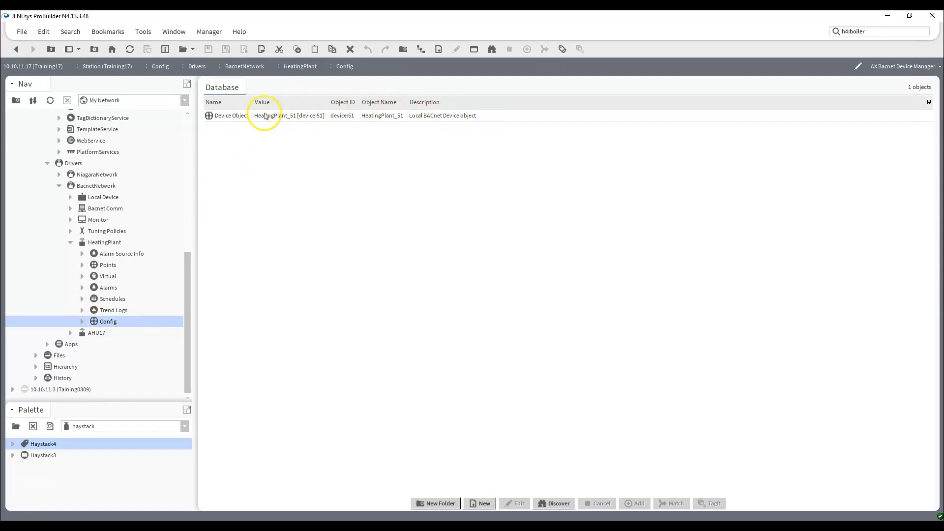
double_click(229, 117)
left_click(485, 319)
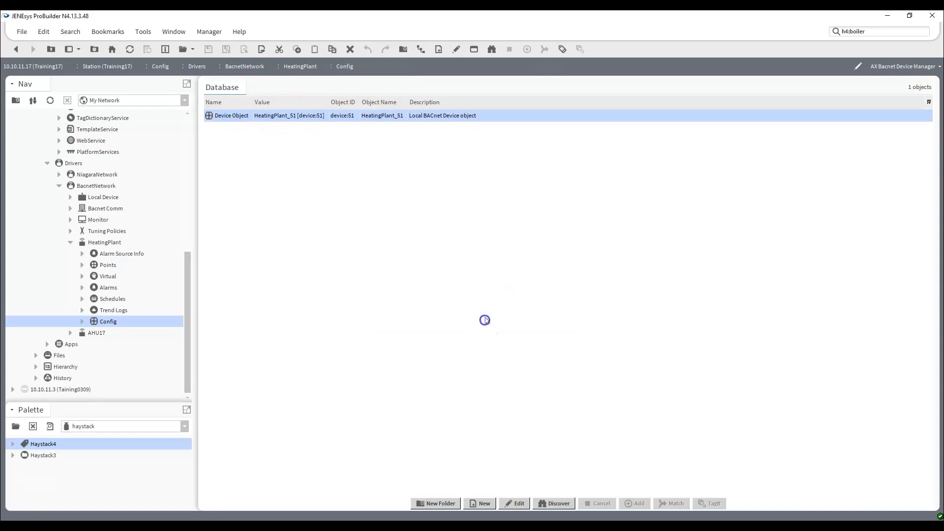
right_click(101, 322)
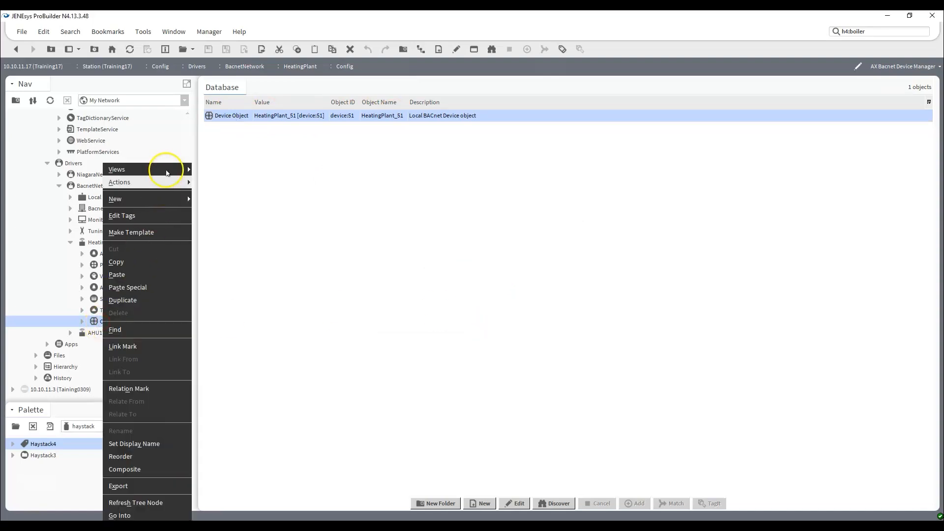
mouse_move(177, 170)
left_click(231, 193)
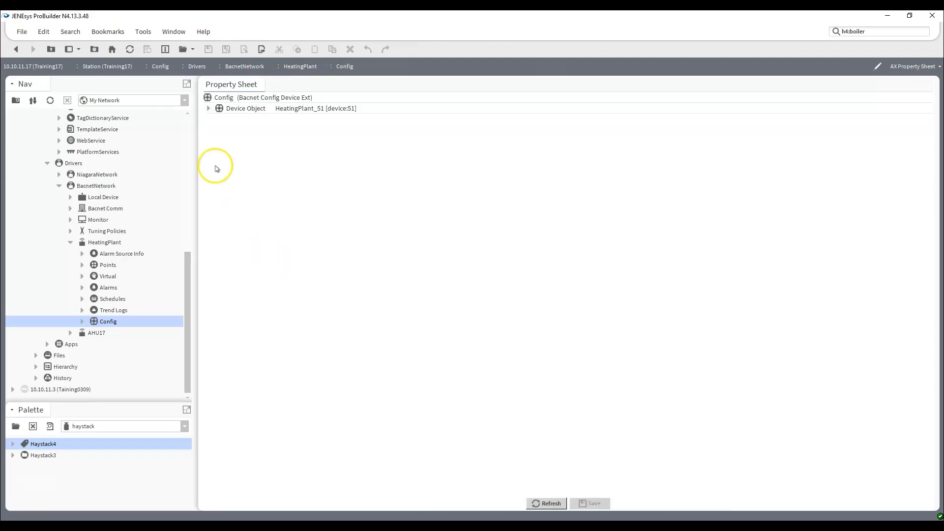
left_click(208, 109)
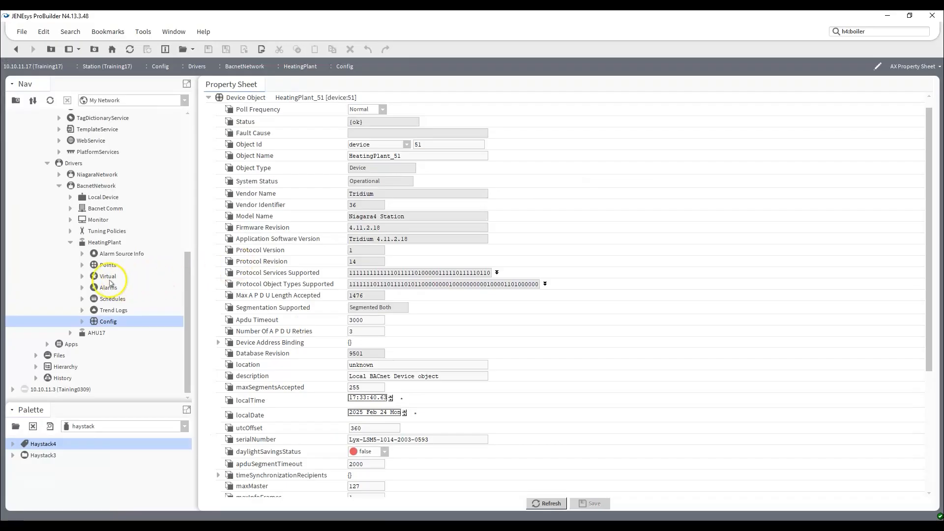
Open HeatingPlant's AX Slot Sheet and examine the config slot as the start of the path to deviceObject
right_click(110, 242)
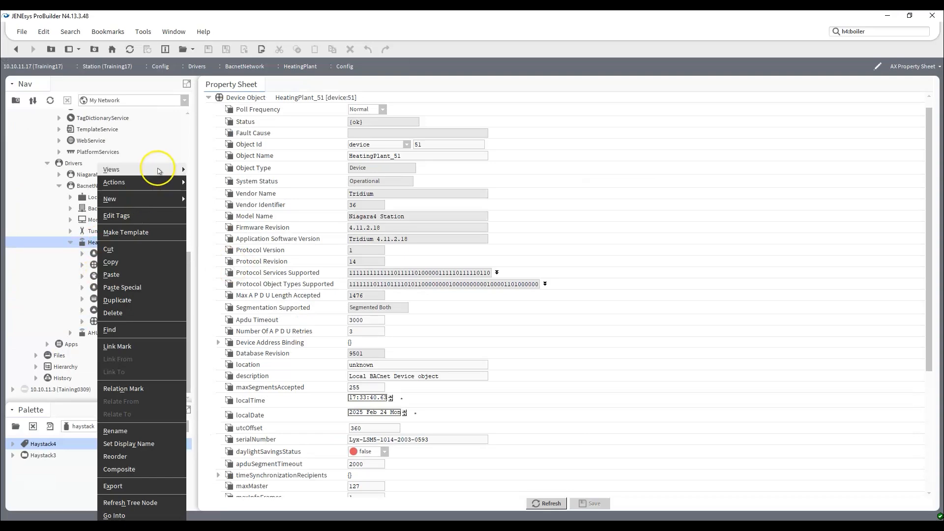
mouse_move(162, 170)
left_click(215, 234)
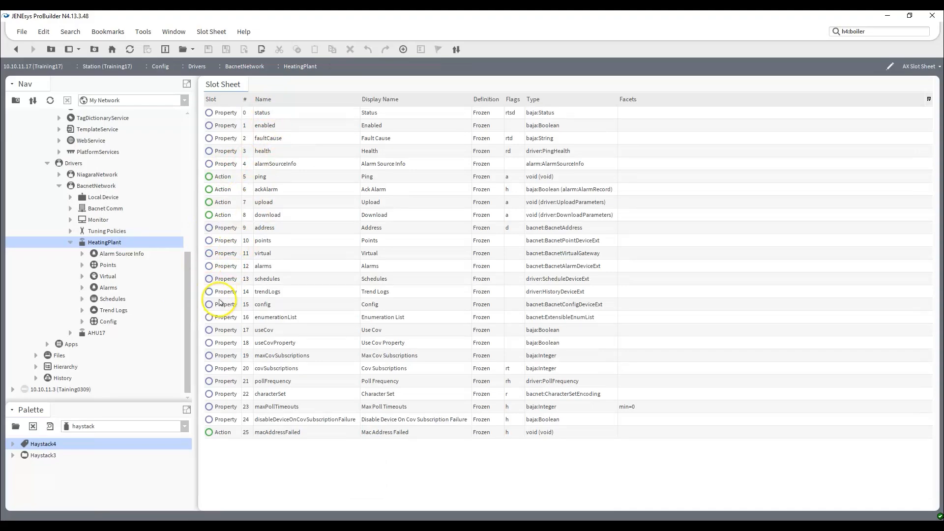
key("ctrl+1")
left_click(218, 313)
mouse_move(196, 283)
left_mouse_down()
mouse_move(205, 314)
mouse_move(459, 314)
mouse_move(560, 290)
mouse_move(323, 272)
mouse_move(207, 296)
left_mouse_up()
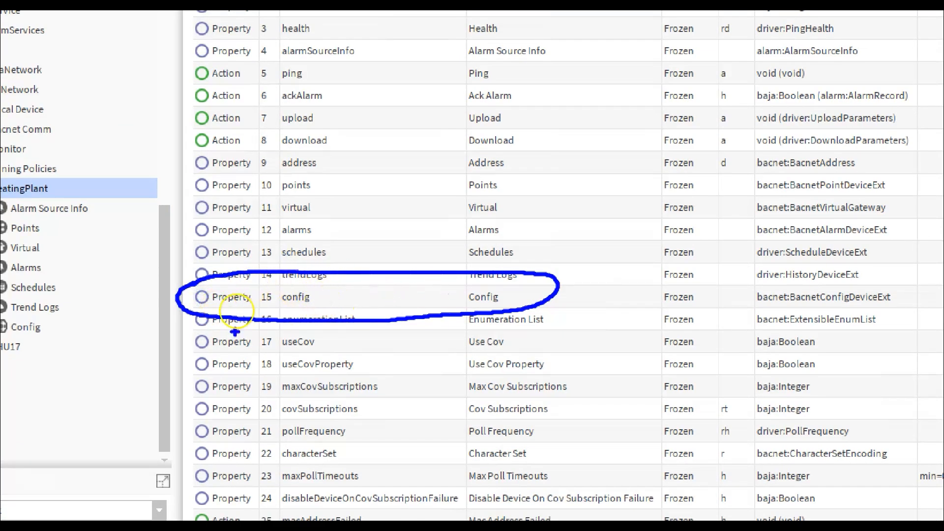
left_click_drag(257, 377, 257, 419)
type("config.")
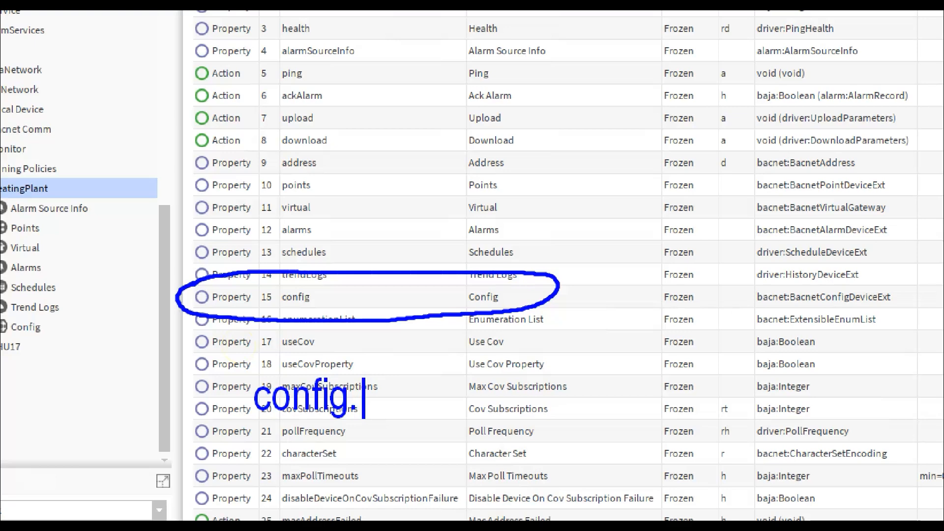
type("deviceObjec")
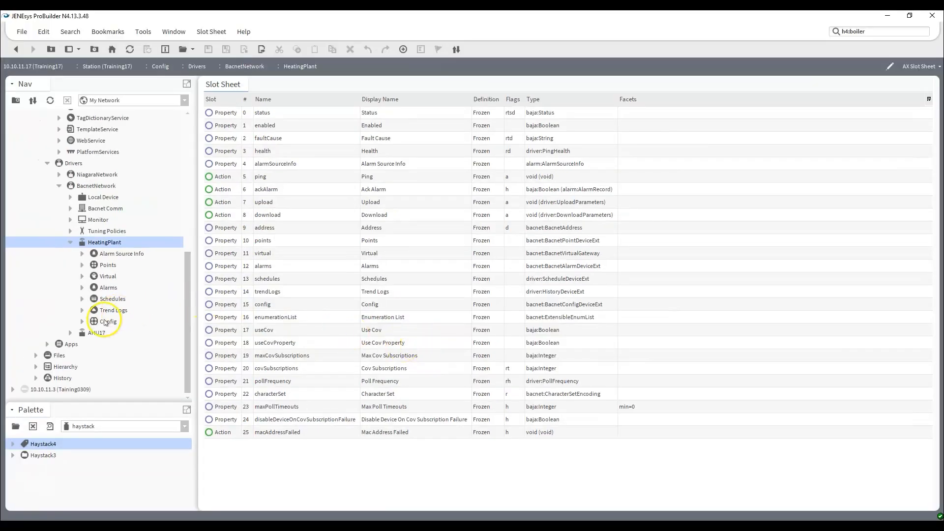
Expand HeatingPlant's Config and open its AX Slot Sheet to examine the slot name of the Device Object
right_click(84, 322)
left_click(85, 322)
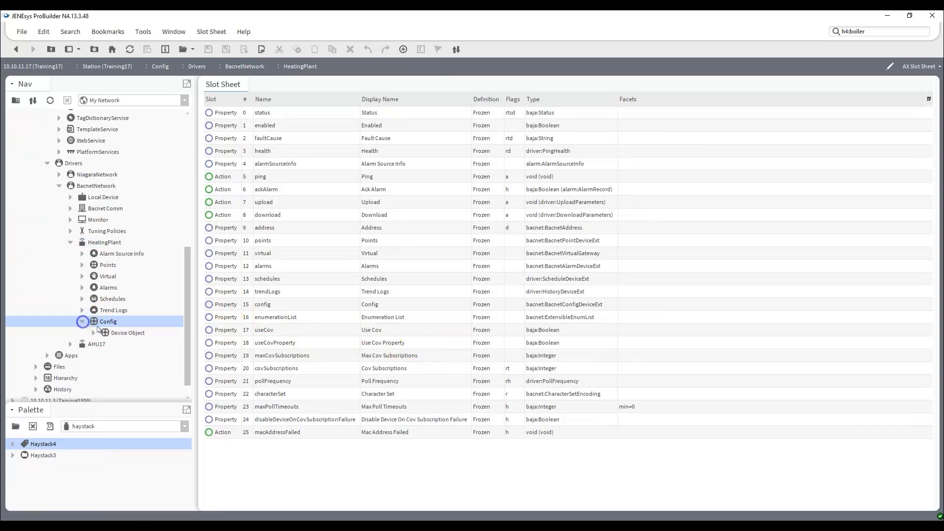
right_click(105, 322)
mouse_move(187, 169)
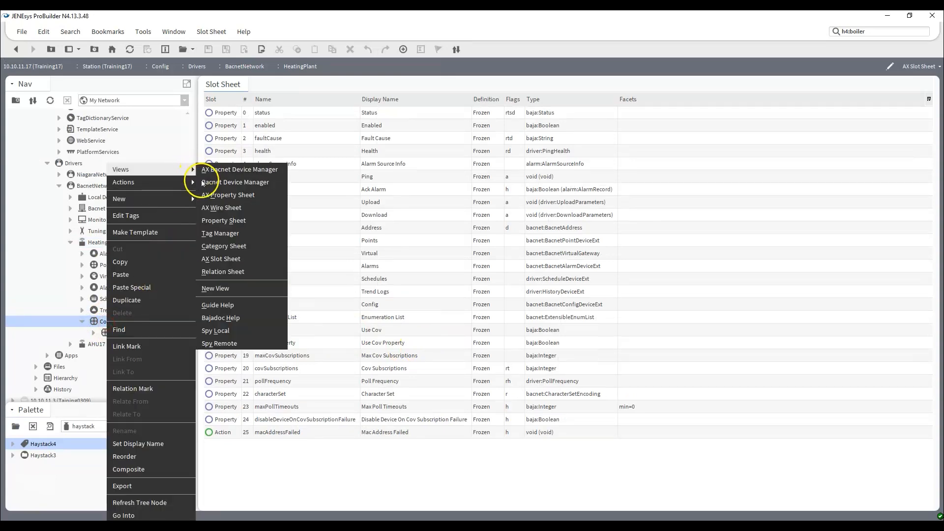
left_click(241, 270)
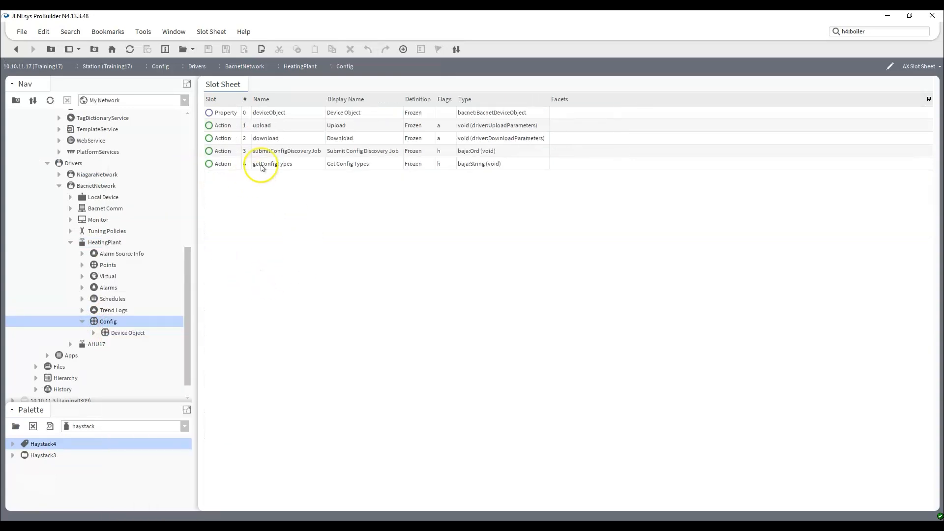
Open the Device Object's AX Slot Sheet and examine the modelName, firmwareRevision and applicationSoftwareVersion slot names
right_click(131, 332)
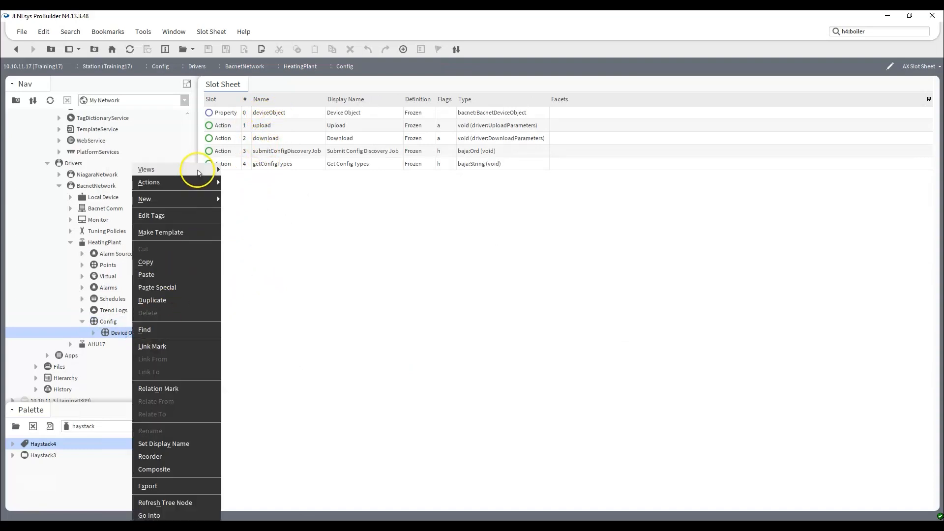
mouse_move(197, 170)
left_click(259, 236)
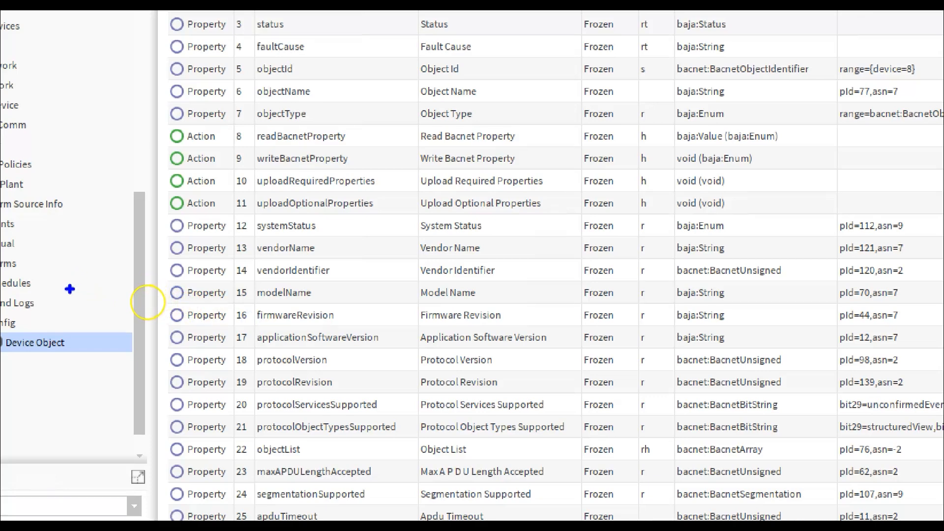
left_click_drag(70, 289, 154, 289)
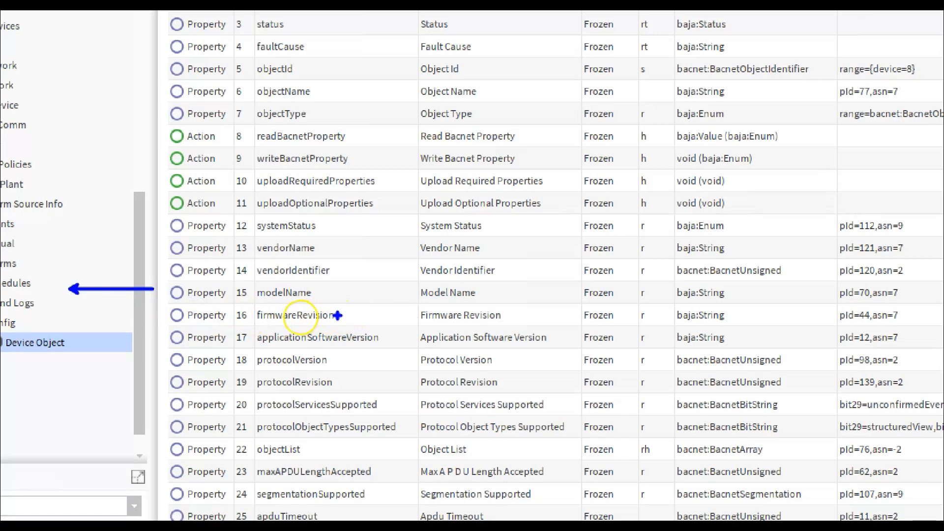
mouse_move(369, 315)
left_mouse_down()
mouse_move(348, 315)
mouse_move(427, 314)
left_mouse_up()
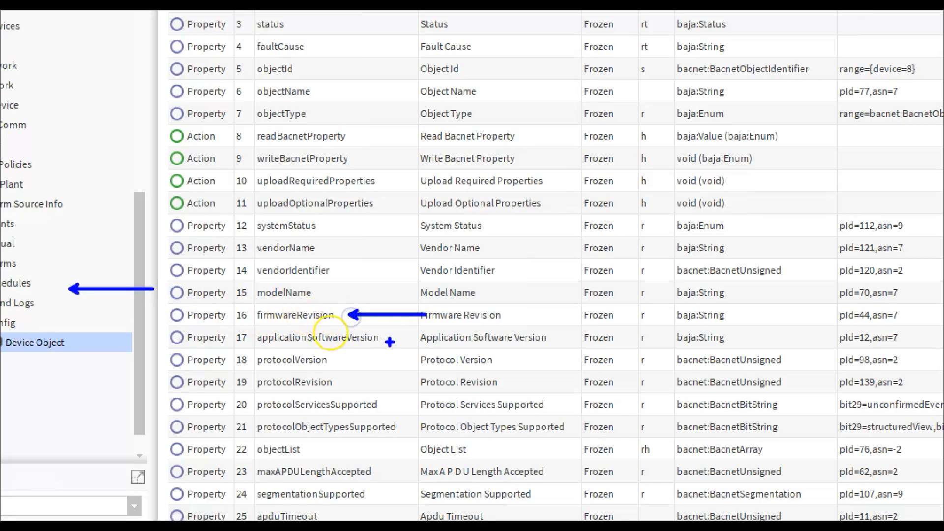
left_click_drag(494, 338, 400, 337)
mouse_move(378, 294)
left_mouse_down()
mouse_move(333, 293)
mouse_move(433, 293)
left_mouse_up()
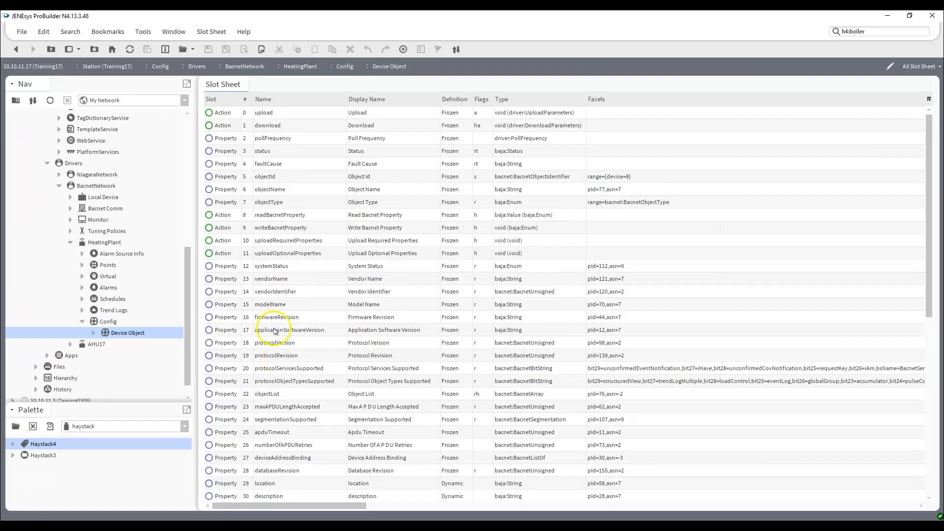
Add a config.deviceObject.modelName column displayed as "Model Name" to the BacnetDevice query in the Bql Query Builder
left_click(28, 36)
mouse_move(98, 47)
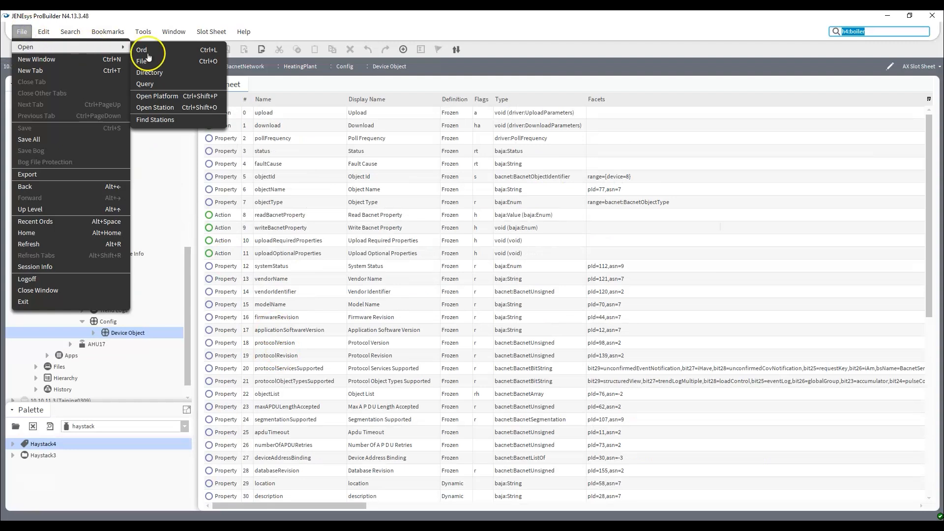
left_click(179, 85)
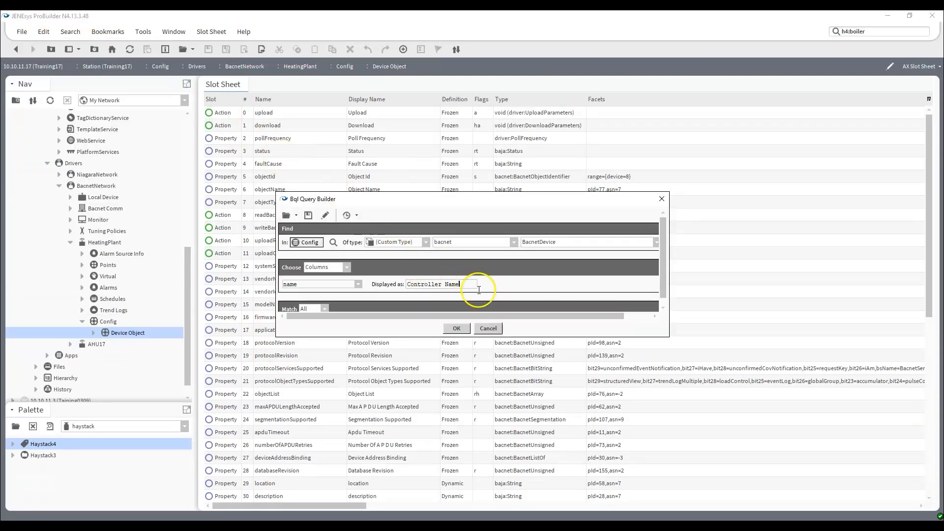
left_click_drag(522, 338, 527, 394)
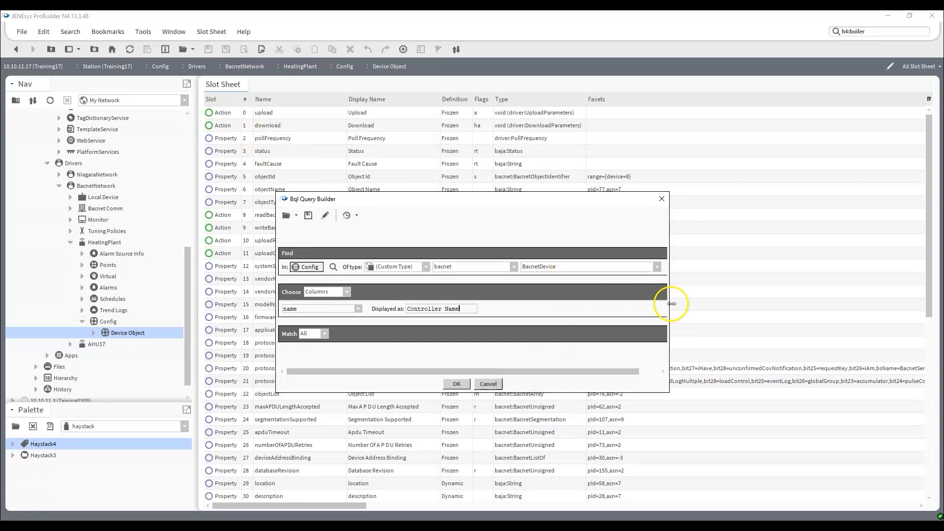
left_click_drag(671, 305, 766, 315)
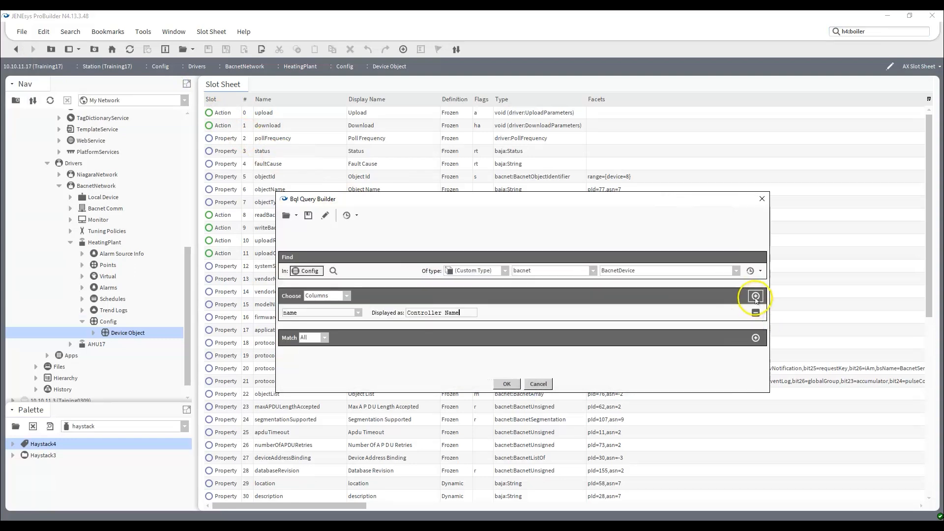
left_click(756, 296)
left_click(313, 298)
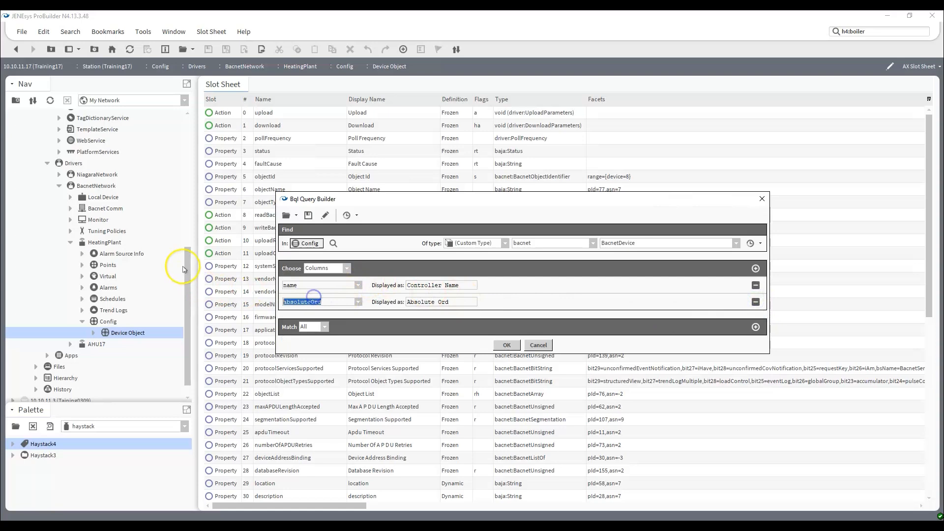
key("BackSpace")
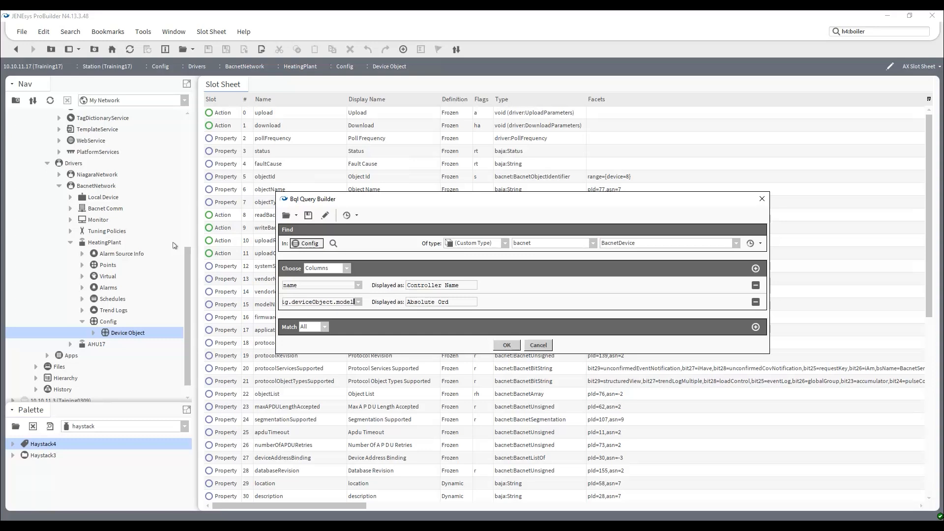
key("Tab")
type("M")
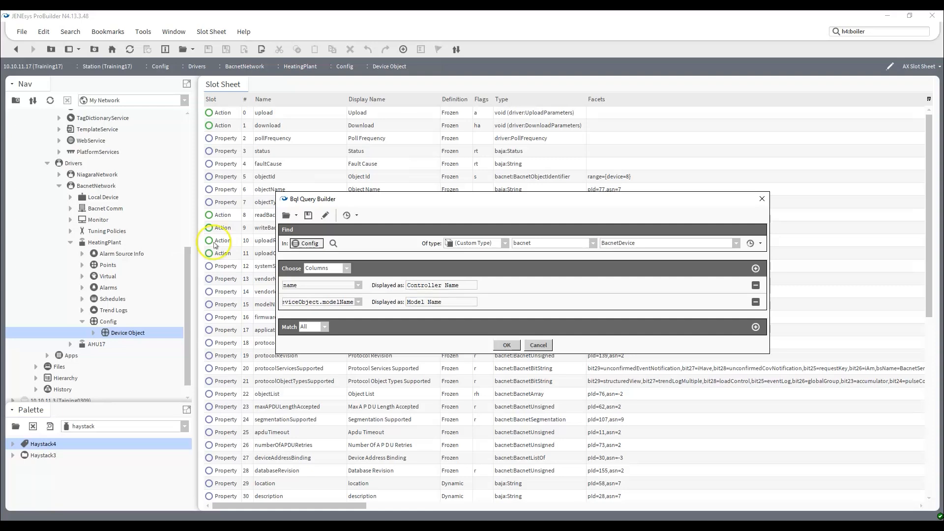
Run the Model Name query, reopen it in the Bql Query Builder and add two more column rows
left_click(507, 344)
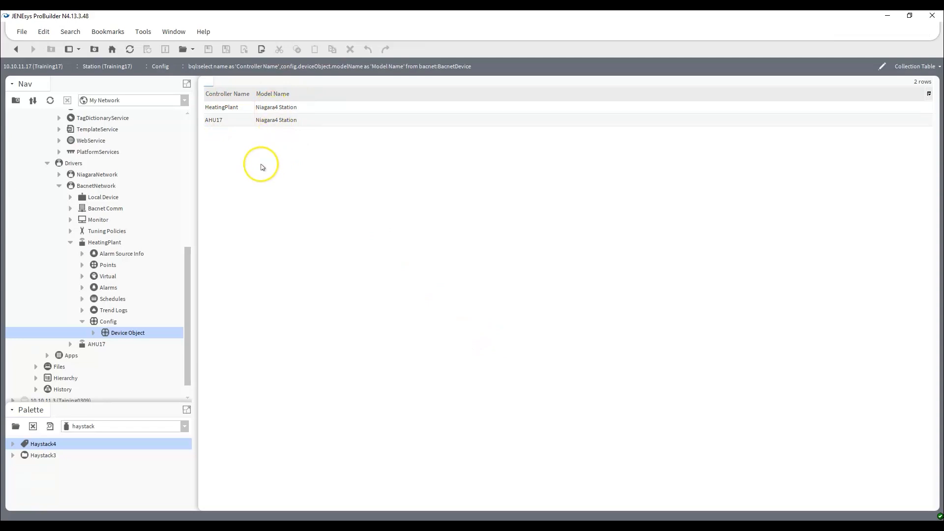
left_click(21, 31)
mouse_move(40, 48)
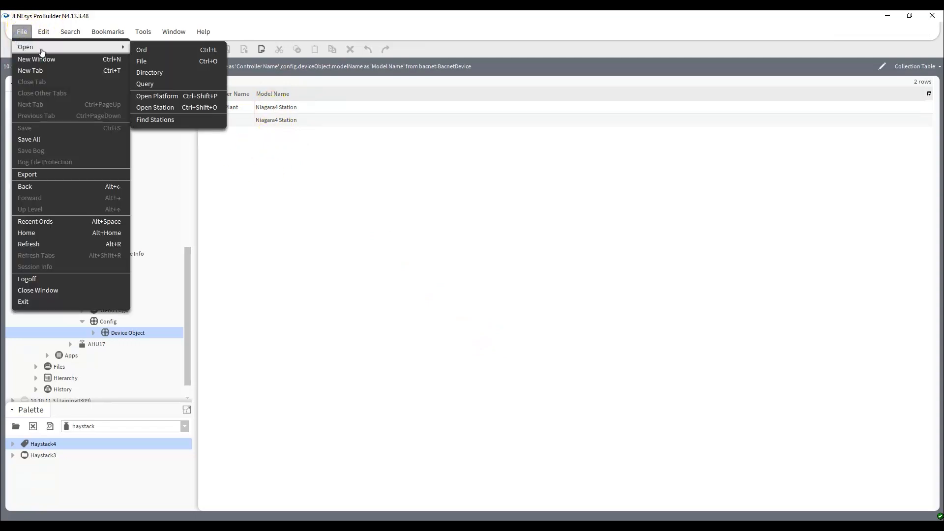
left_click(178, 85)
left_click_drag(669, 347, 816, 447)
left_click(801, 310)
left_click(801, 261)
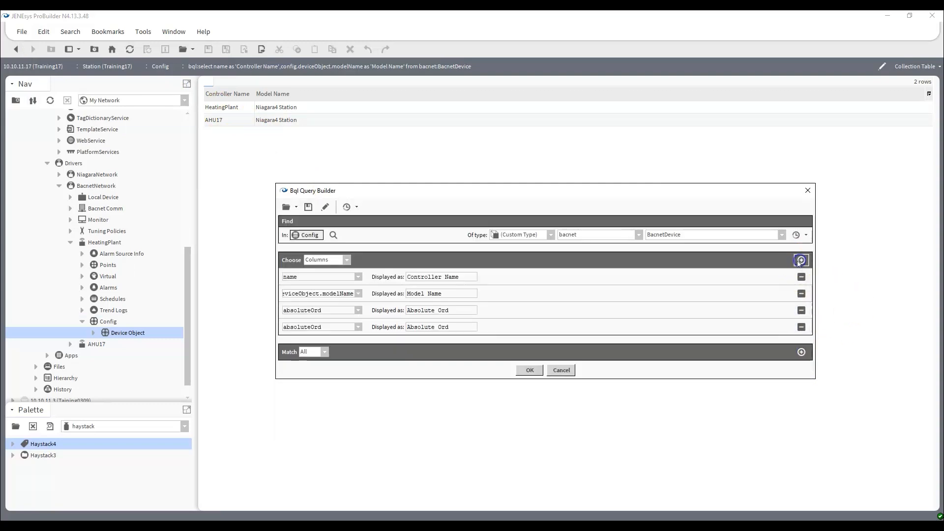
Set the third column to config.deviceObject.firmwareRevision, displayed as "Firmware Revision", reusing the path from the Model Name column
left_click(322, 294)
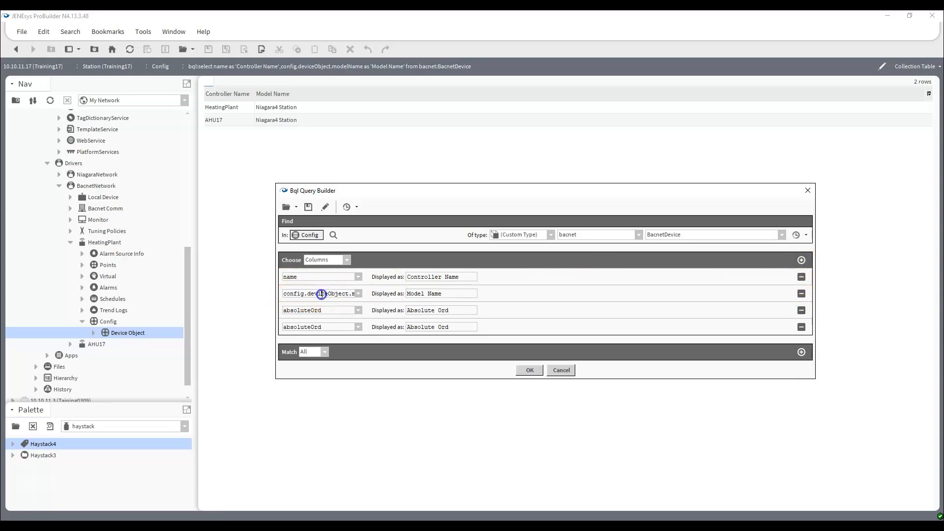
left_click(286, 295)
double_click(285, 295)
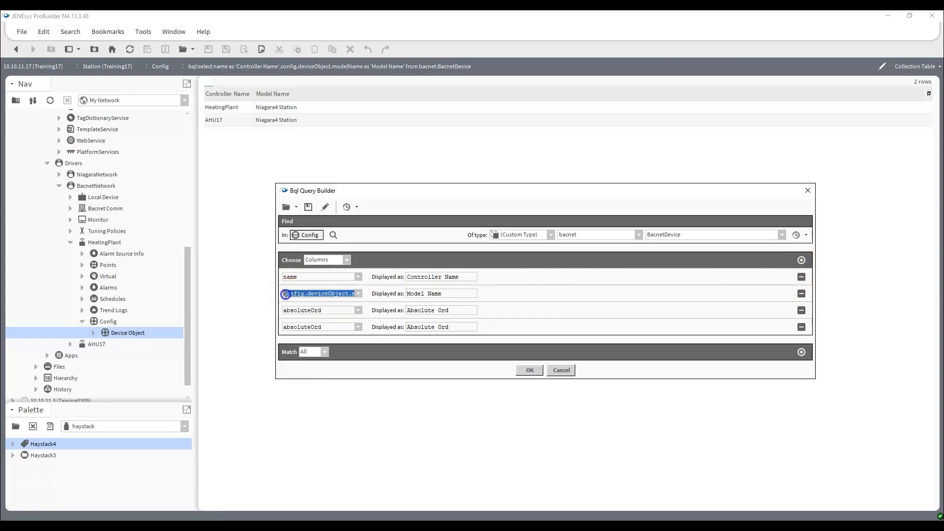
left_click_drag(352, 295, 220, 285)
key("ctrl+c")
left_click(332, 309)
left_click_drag(292, 307, 227, 301)
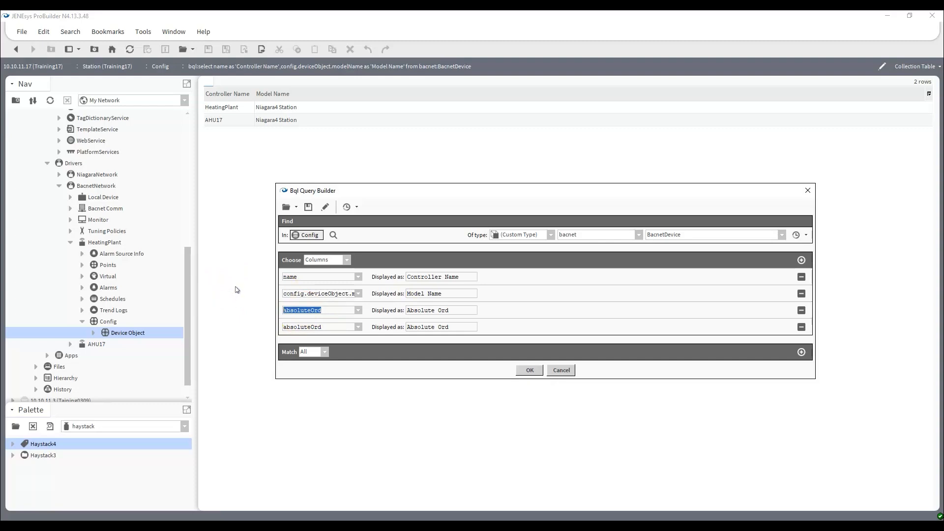
key("ctrl+v")
type("firmware")
key("Tab")
type("F")
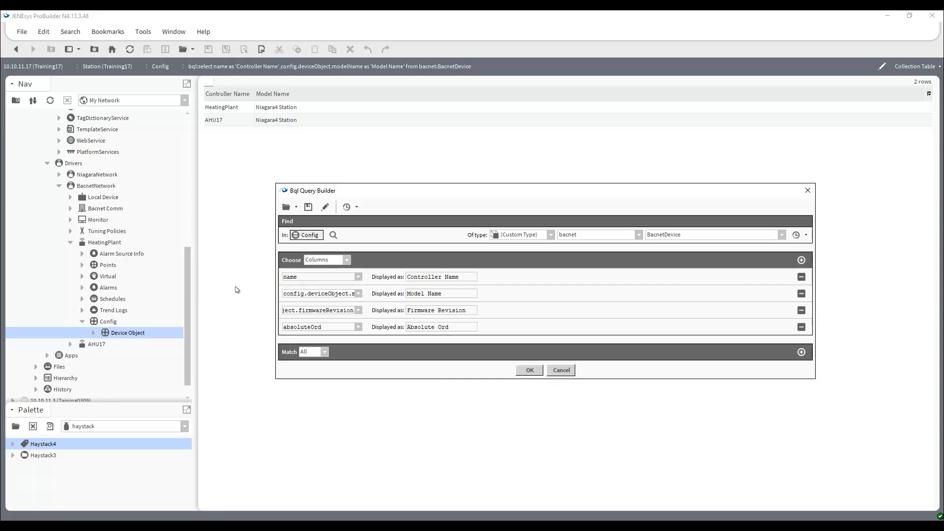
Widen the query builder, set the fourth column to config.deviceObject.applicationSoftwareVersion displayed as "Application Software Version", and run the query
left_click_drag(275, 291, 31, 279)
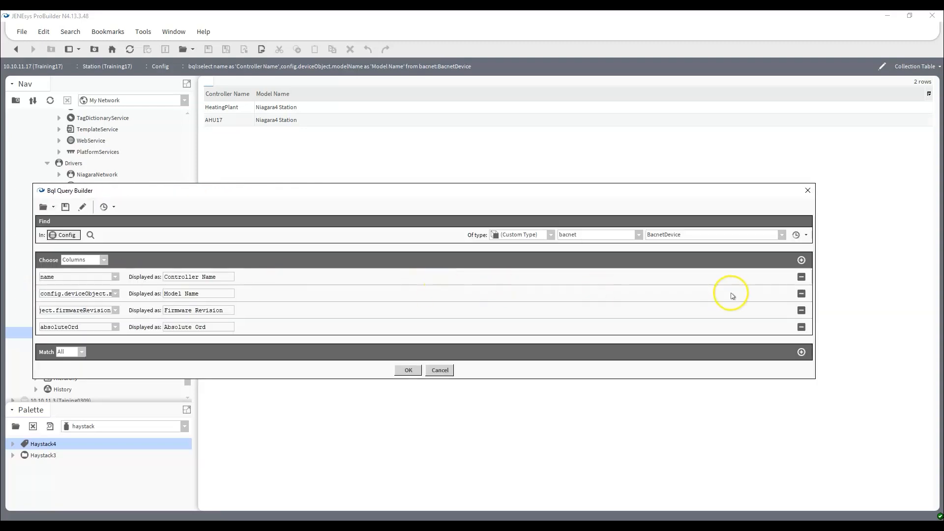
left_click_drag(816, 300, 856, 302)
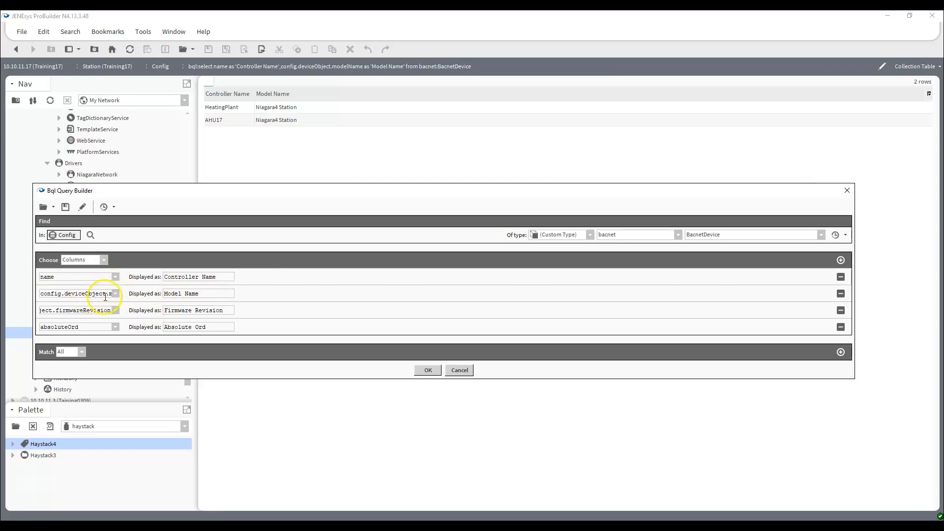
left_click(87, 327)
key("ctrl+a")
key("ctrl+v")
left_click_drag(211, 327, 101, 318)
type("App")
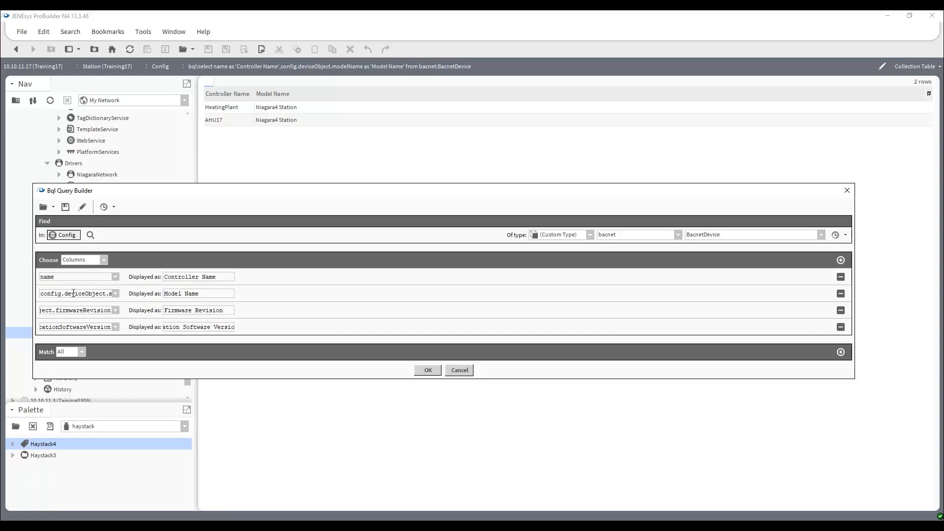
left_click(427, 370)
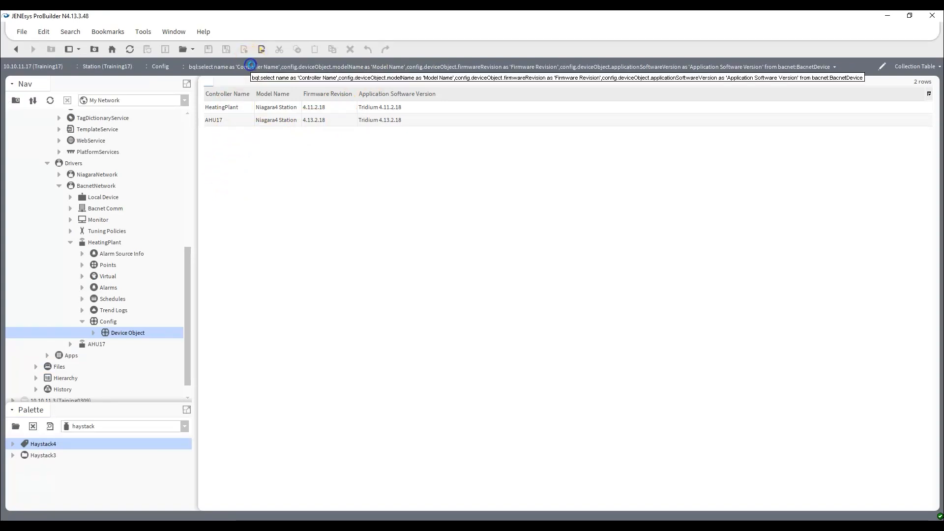
Copy the query text from bql:select through bacnet:BacnetDevice out of the ord and paste it into a new Notepad++ document
left_click(883, 65)
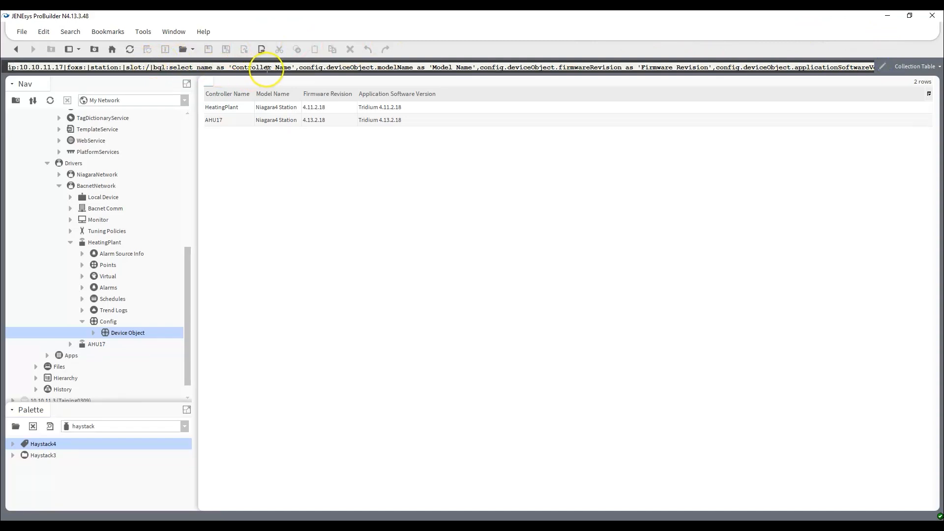
left_click_drag(153, 66, 913, 72)
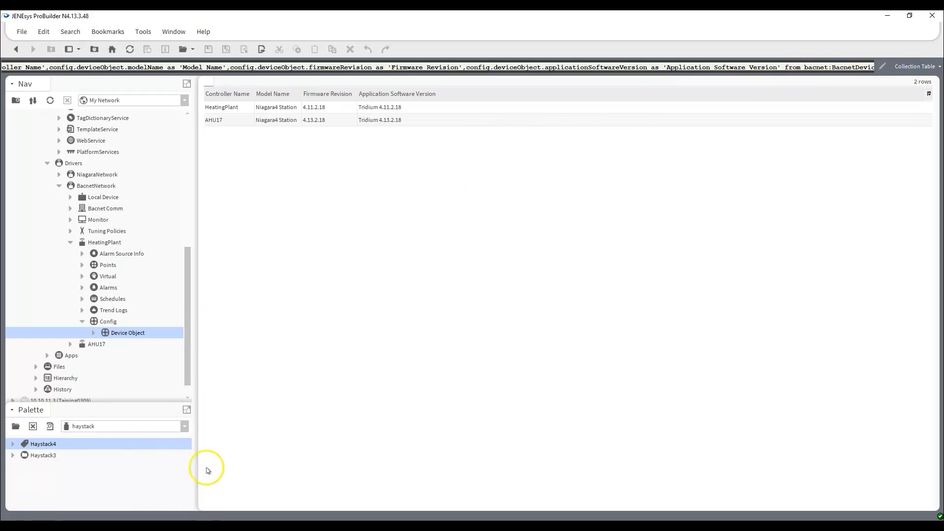
left_click(275, 526)
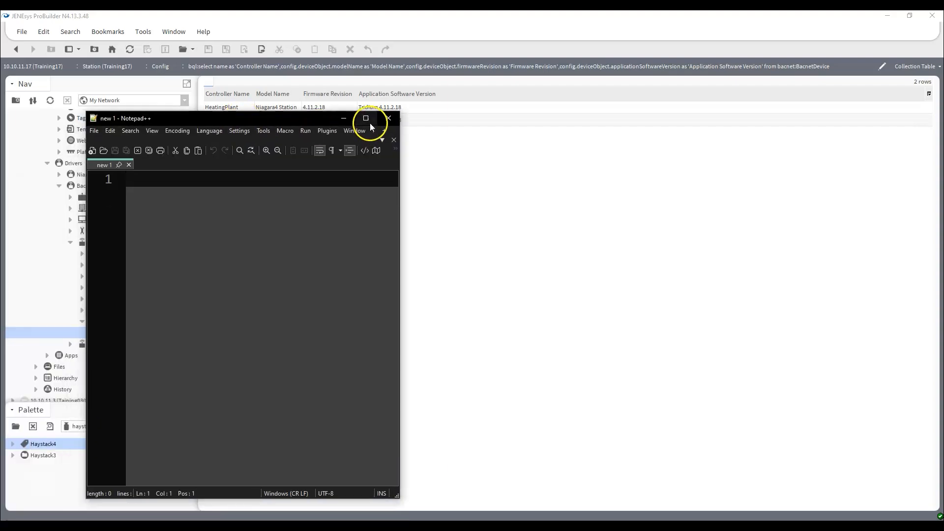
left_click(370, 121)
type("bql:select name as 'Controller Name',config.deviceObject.modelName as 'Model Name',config.deviceObject.firmwareRevision as 'Firmware Revision',config.deviceObject.applicationSoftwareVersion as 'Application Software Version' from bacnet:BacnetDevice")
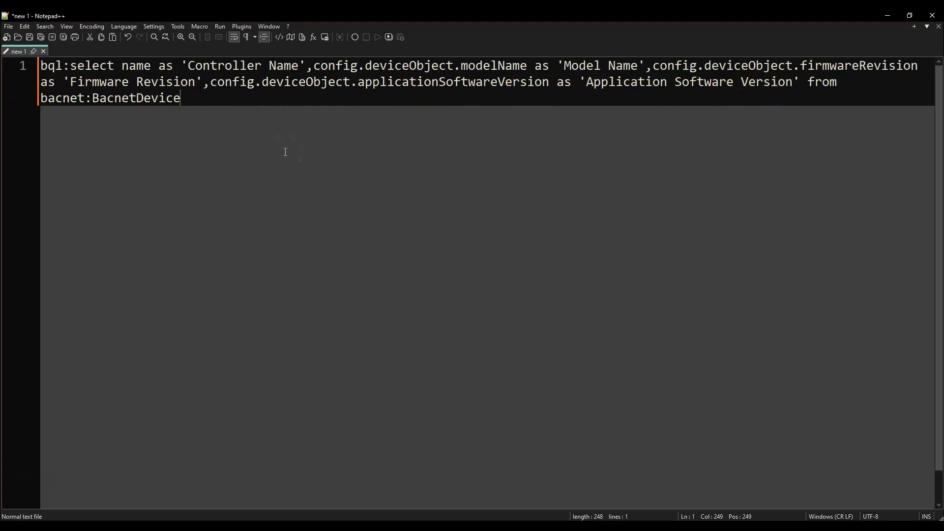
Restore, widen and reposition the Notepad++ window so the query text sits below the query's results table
left_click(910, 15)
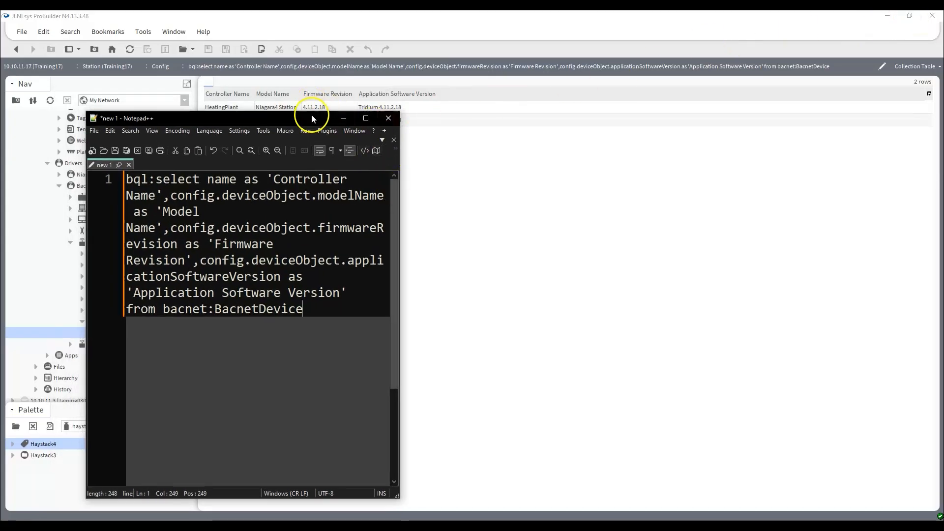
left_click_drag(311, 118, 320, 162)
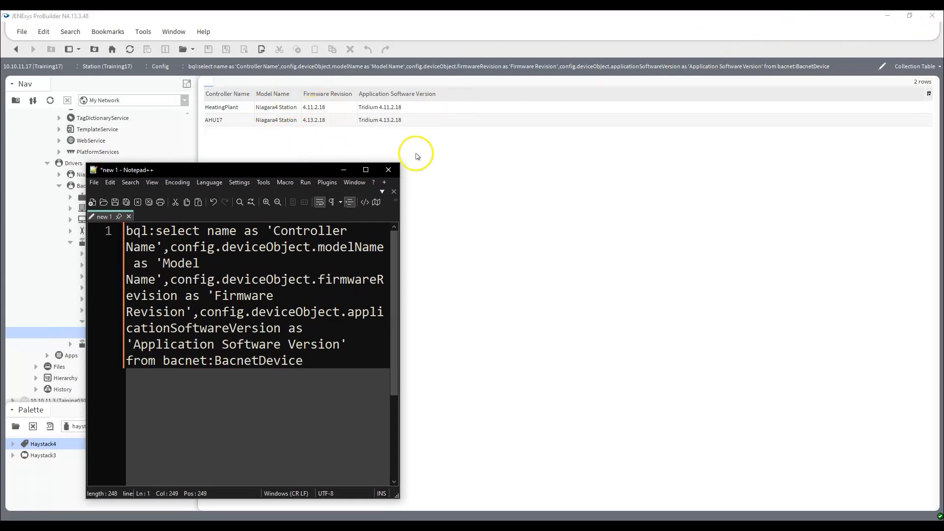
left_click_drag(402, 212, 681, 270)
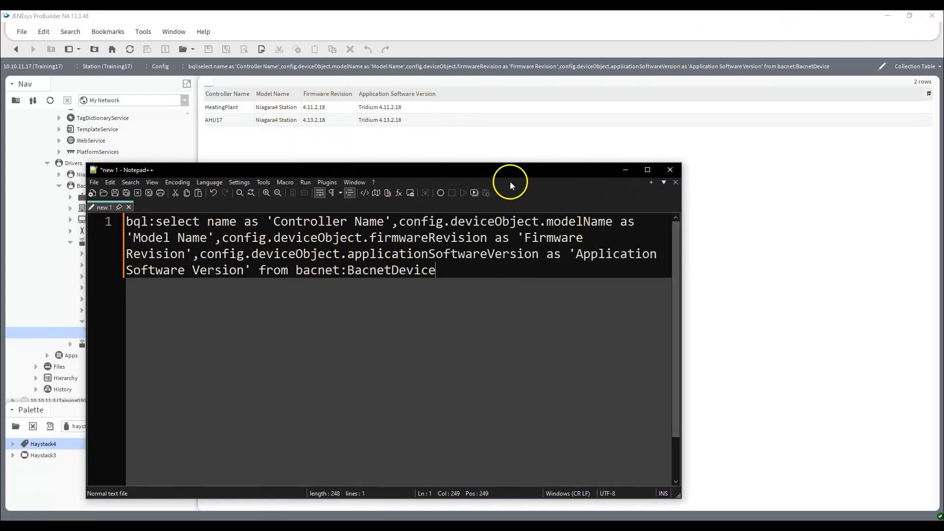
left_click_drag(502, 170, 615, 143)
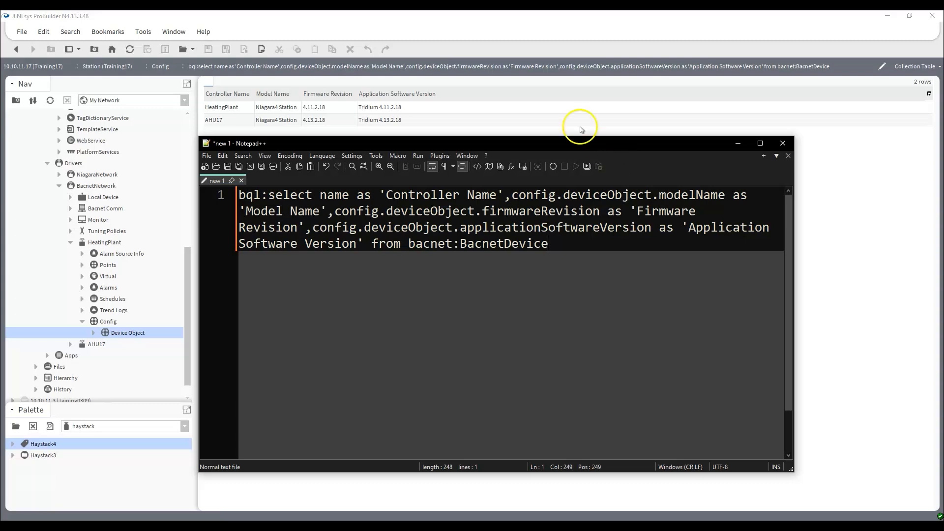
left_click(33, 527)
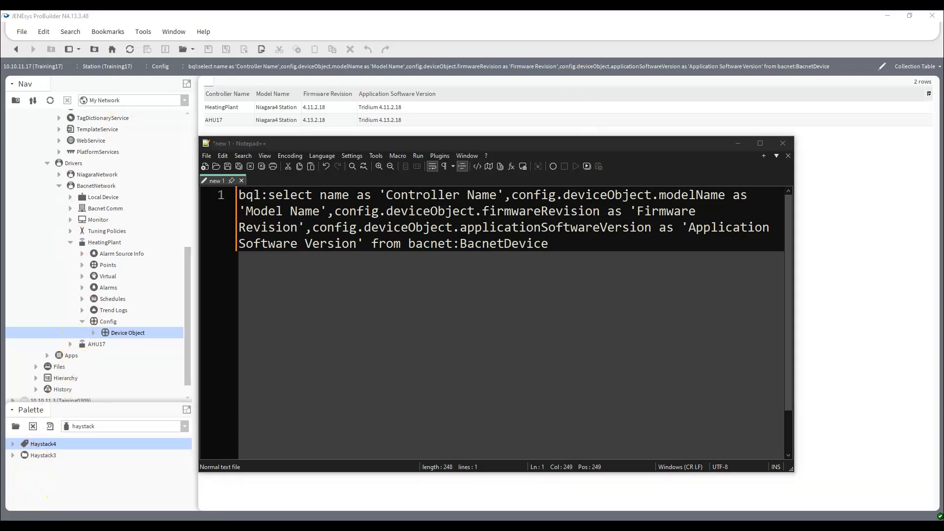